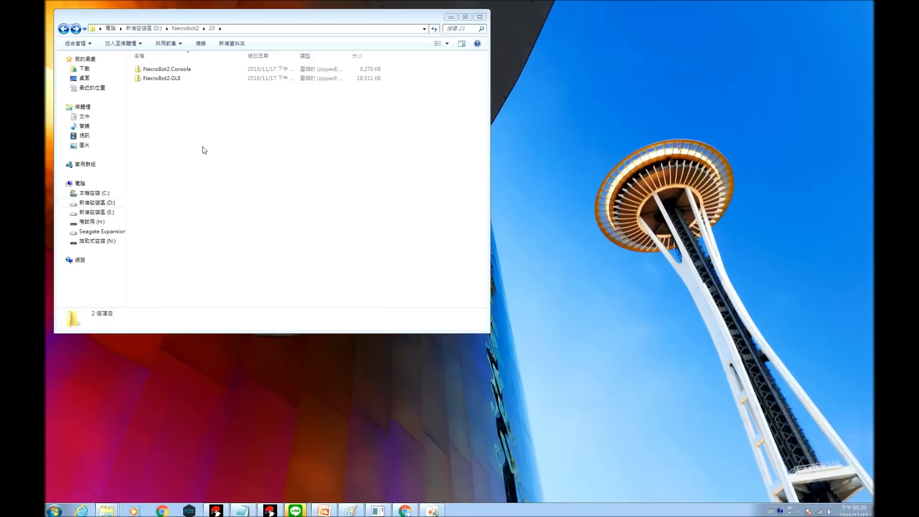
Step: Extract the NecroBot2.Console zip archive to D:\Necrobot2\23\NecroBot2.Console and show the extracted files
click(190, 71)
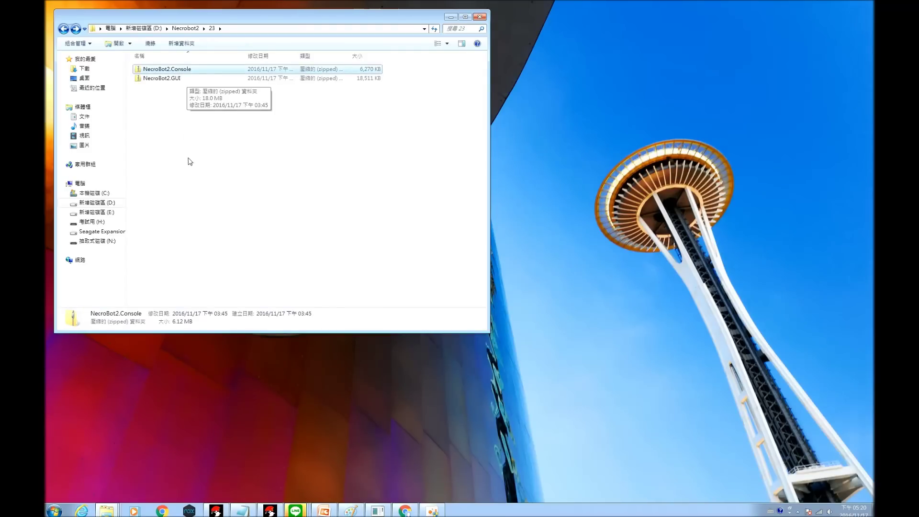
click(168, 129)
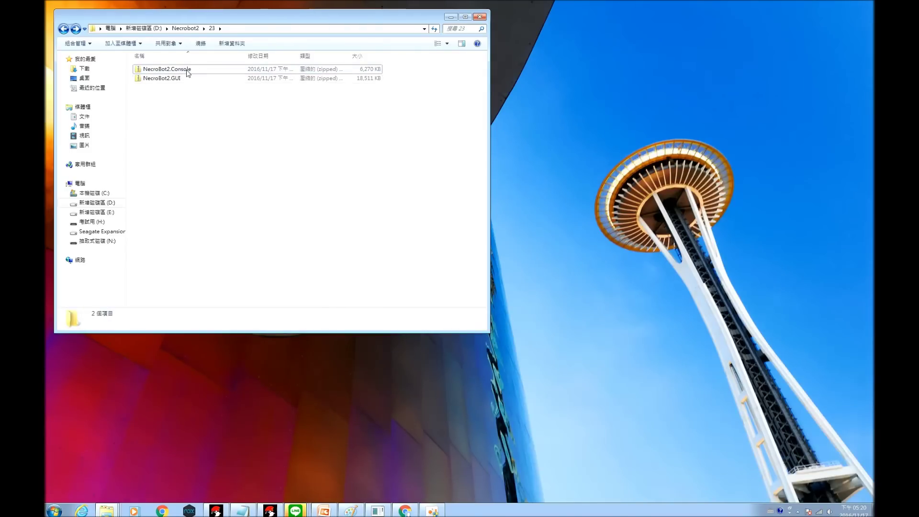
mouse_move(188, 72)
click(189, 71)
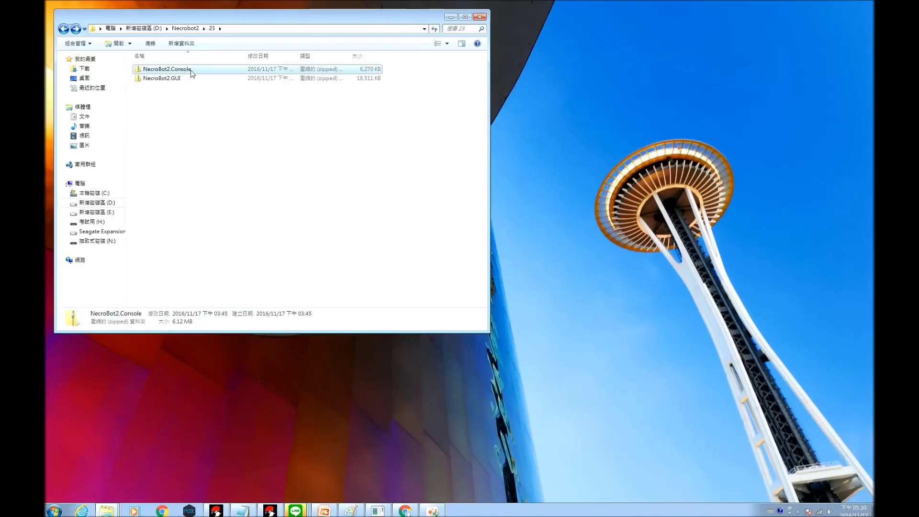
right_click(192, 72)
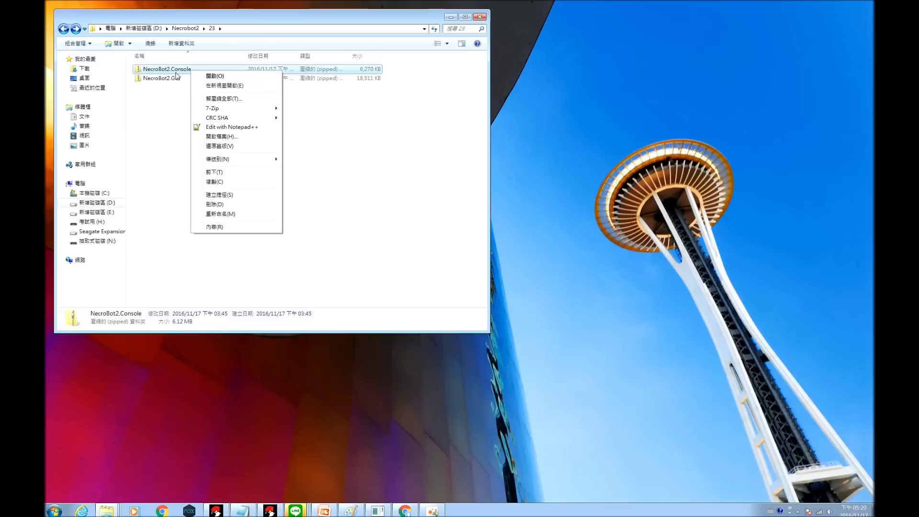
click(217, 98)
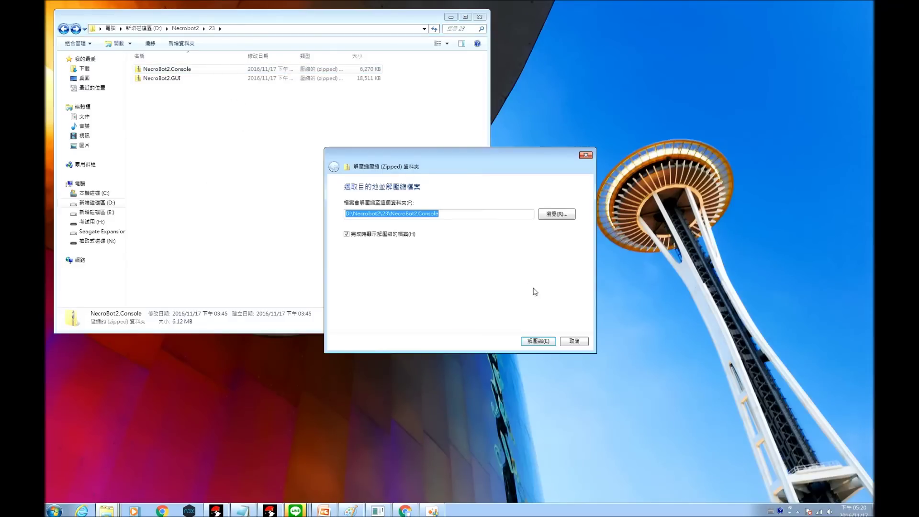
click(538, 341)
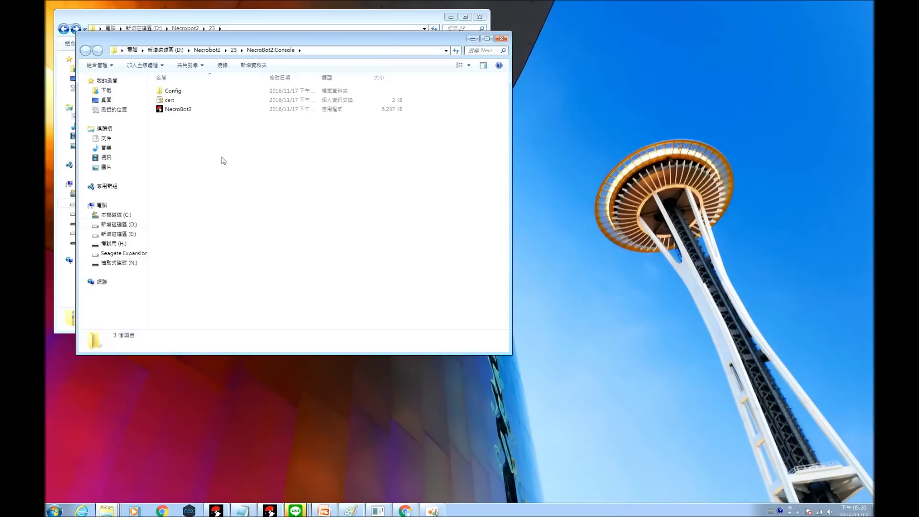
Step: Run NecroBot2 from the extracted folder, allowing the unverified publisher, and set its console font to Lucida Console
double_click(186, 112)
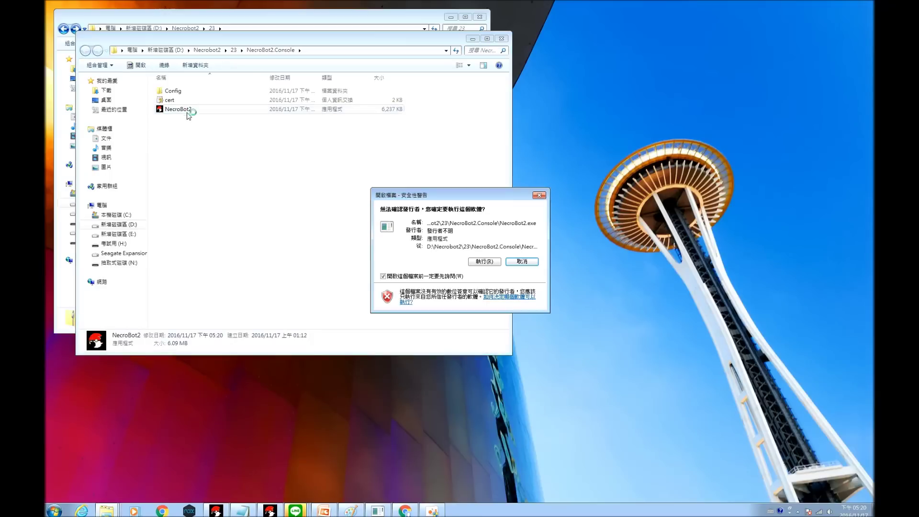
click(478, 263)
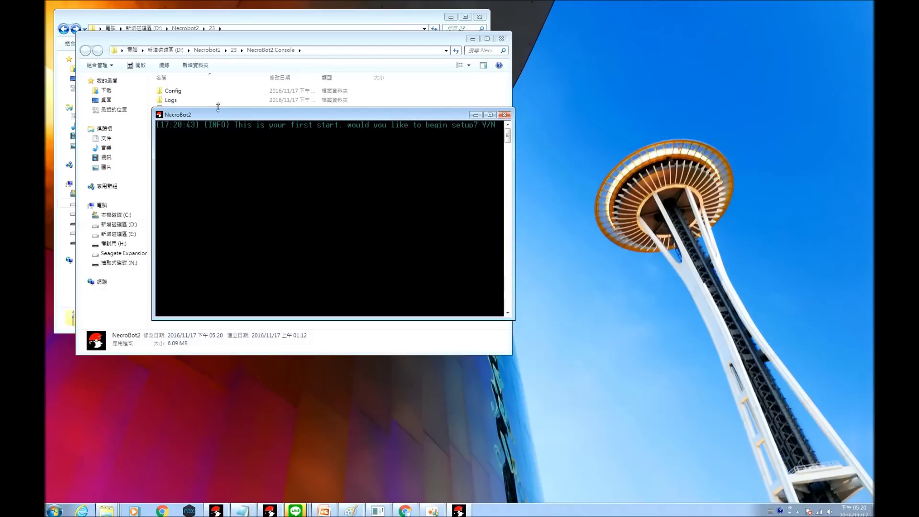
click(160, 115)
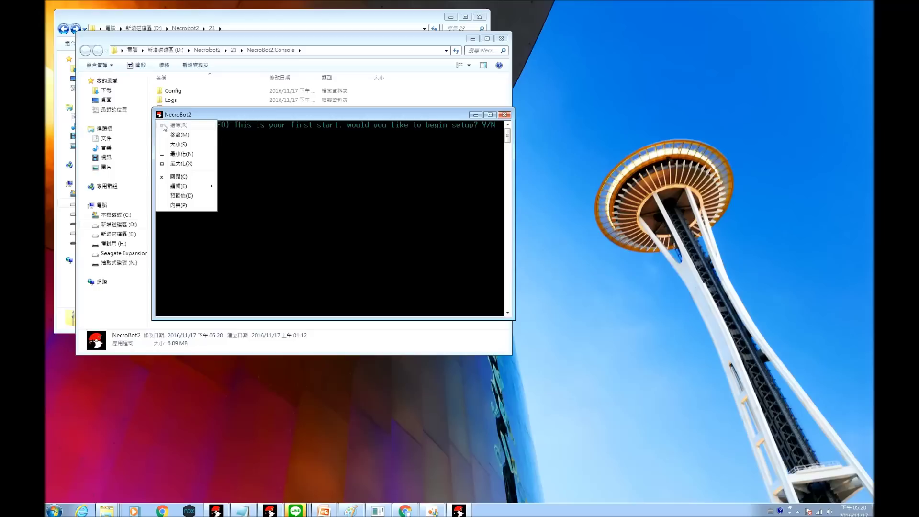
click(180, 205)
click(200, 224)
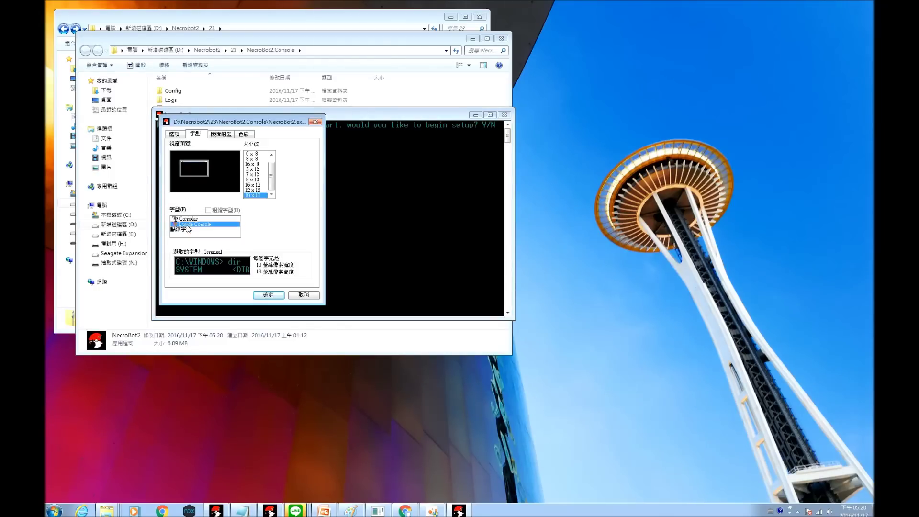
click(267, 295)
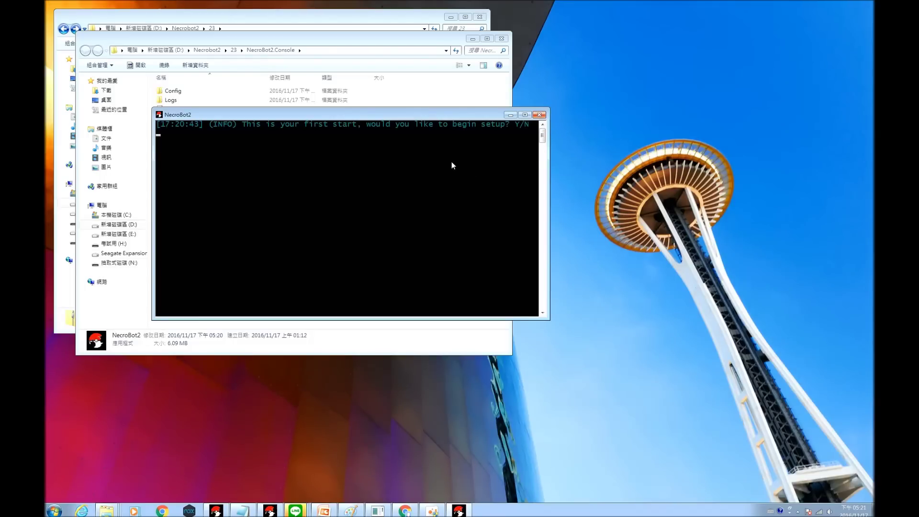
Step: Answer n to the first-start setup question, let the console exit, and check the files in the Config folder
text(n)
key(Return)
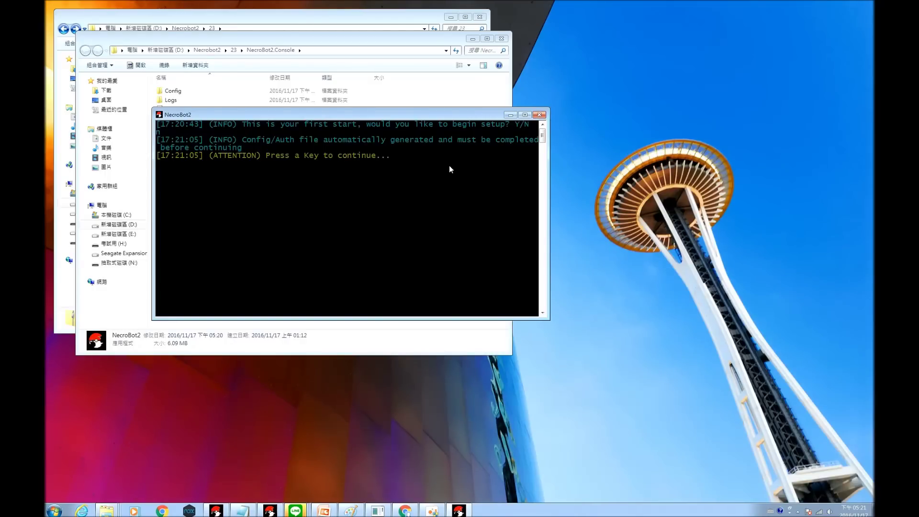
key(Return)
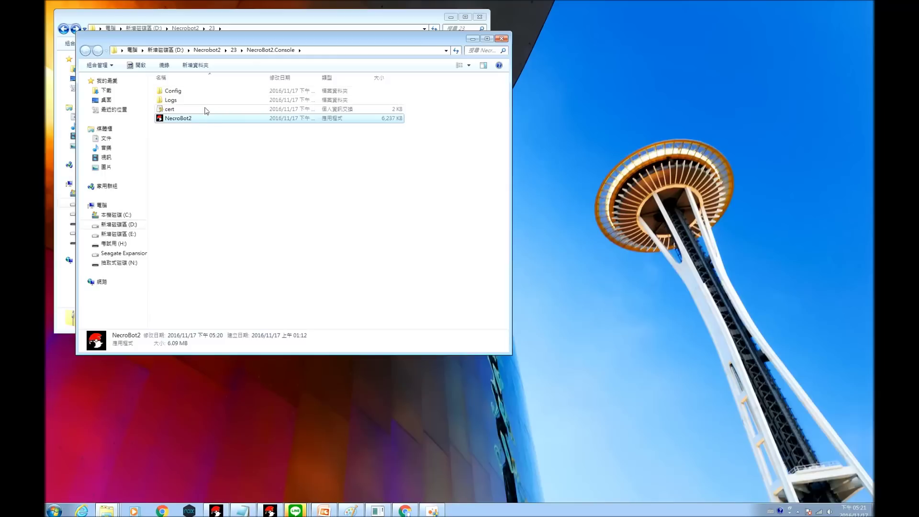
double_click(196, 92)
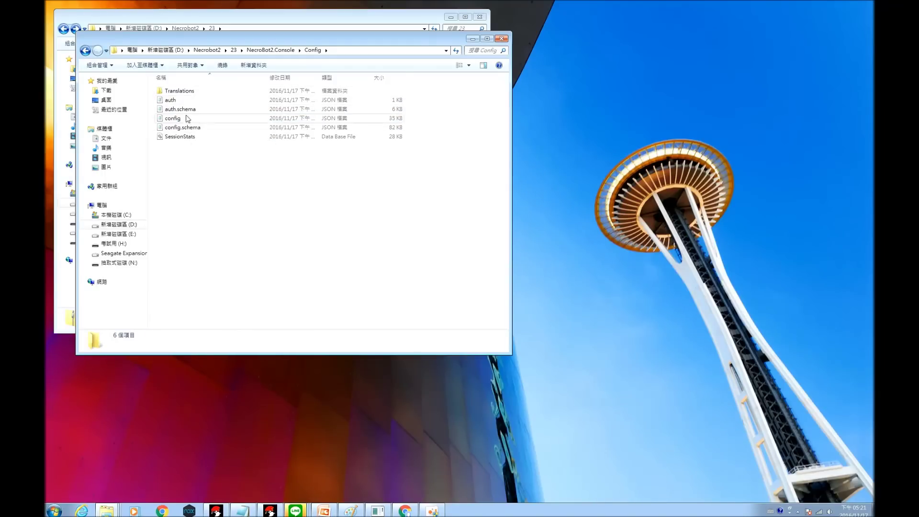
key(BackSpace)
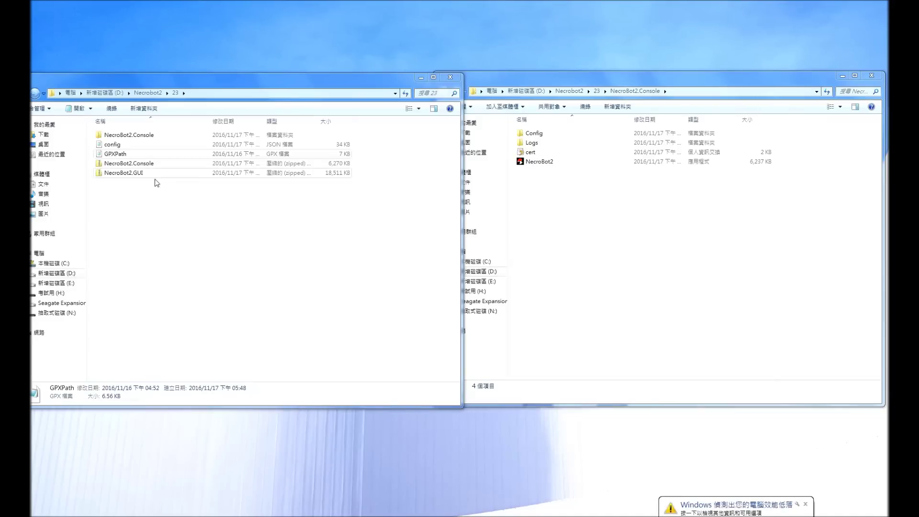
Step: Copy the GPXPath file from the 23 folder into the NecroBot2.Console folder
right_click(119, 154)
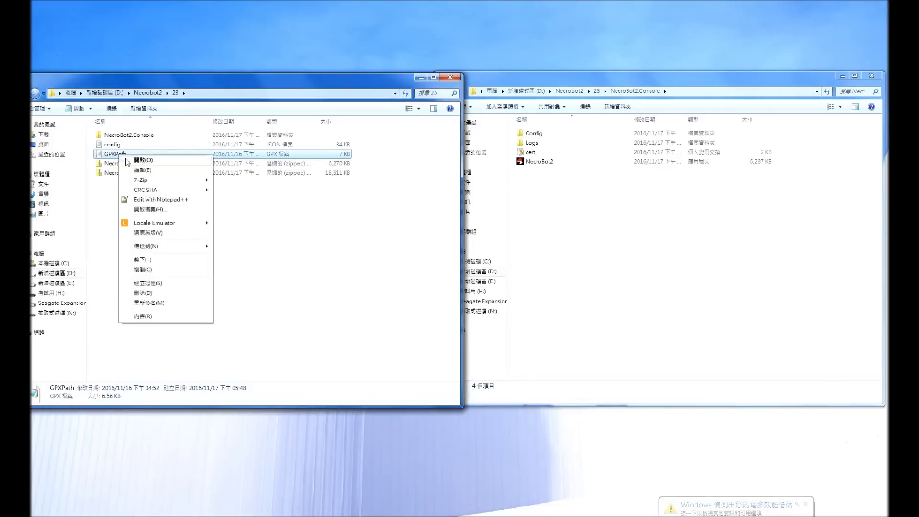
click(143, 269)
click(585, 226)
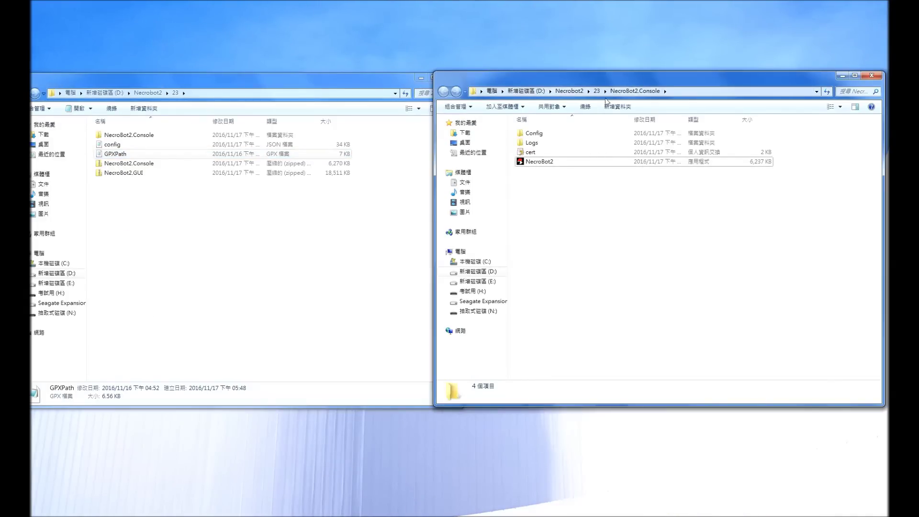
right_click(536, 225)
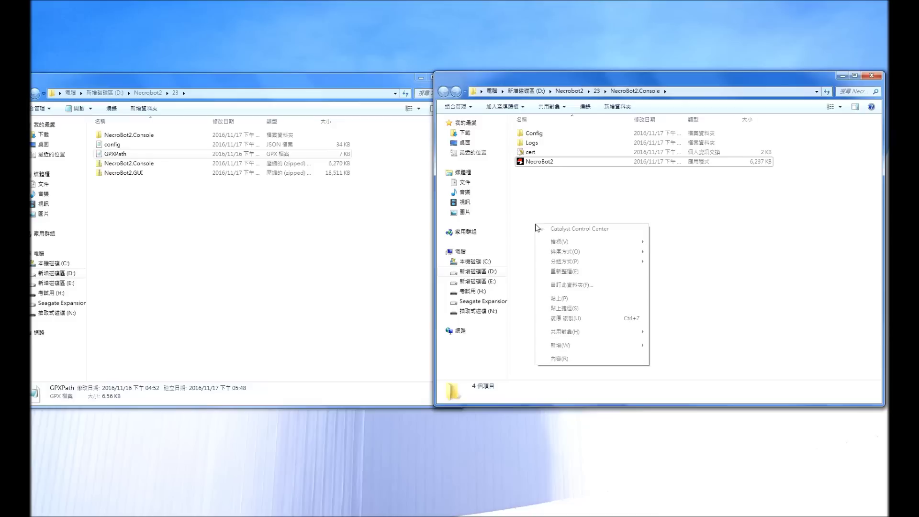
click(567, 298)
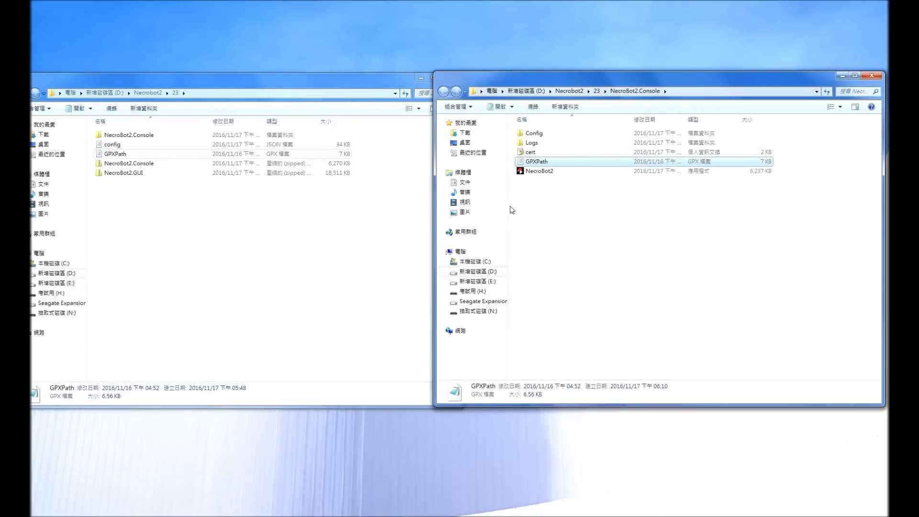
click(566, 226)
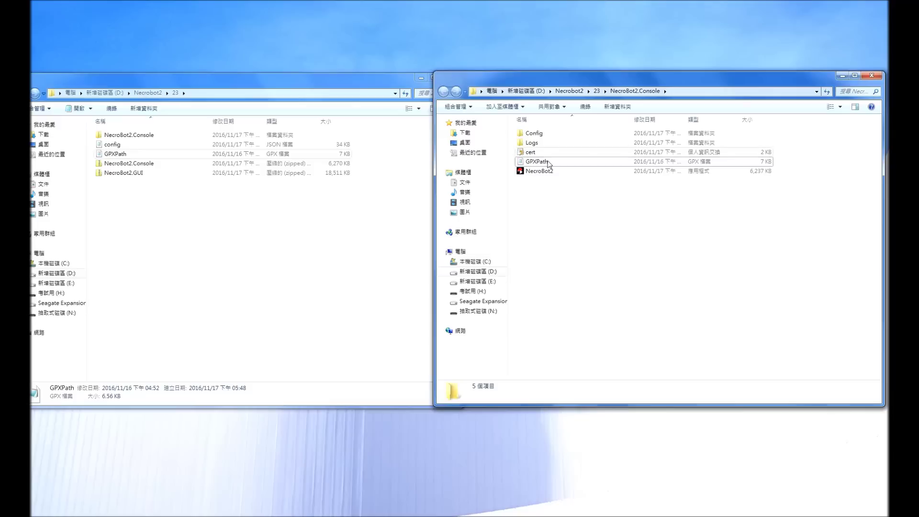
Step: Open the auth file from the Config folder for editing and set AuthType to "ptc"
double_click(543, 136)
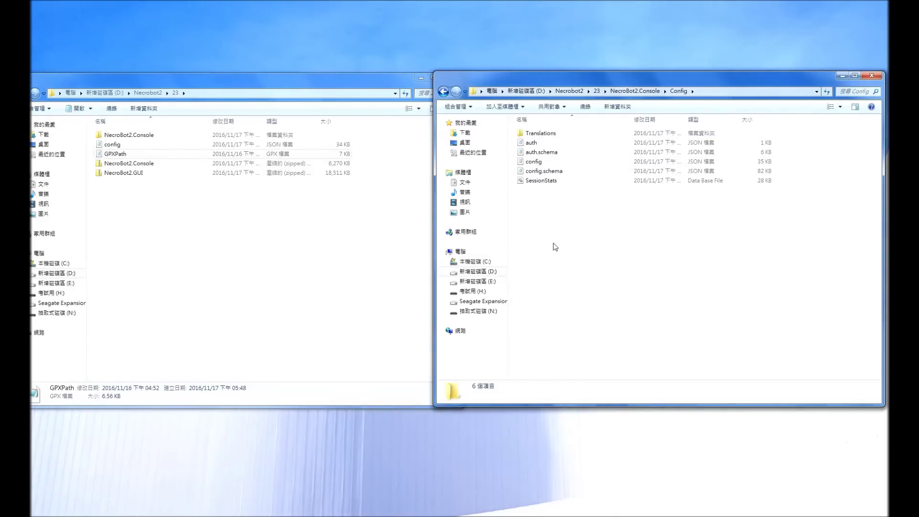
double_click(533, 144)
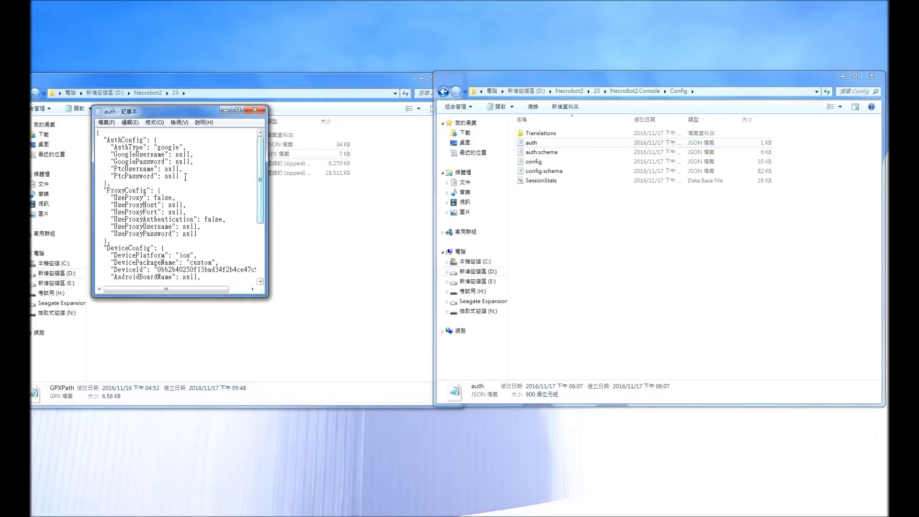
drag(166, 116, 405, 226)
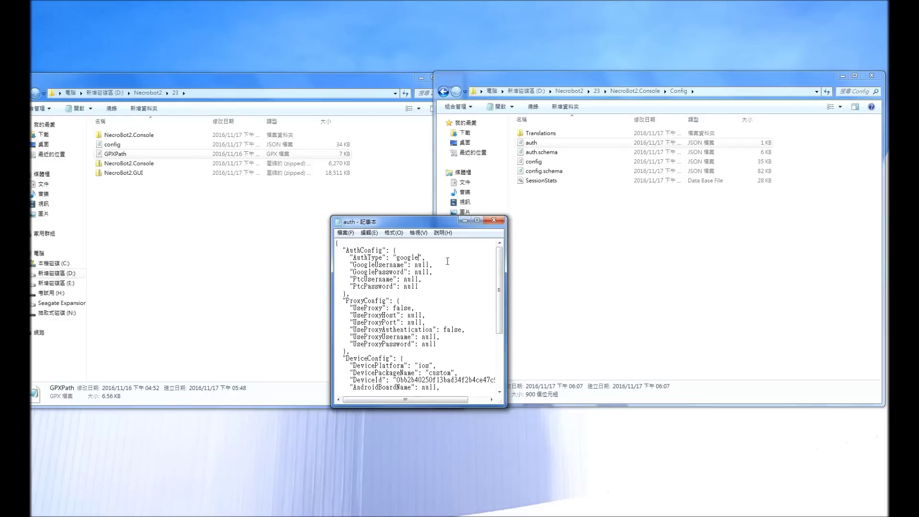
key(BackSpace)
key(BackSpace)
key(BackSpace)
key(BackSpace)
key(BackSpace)
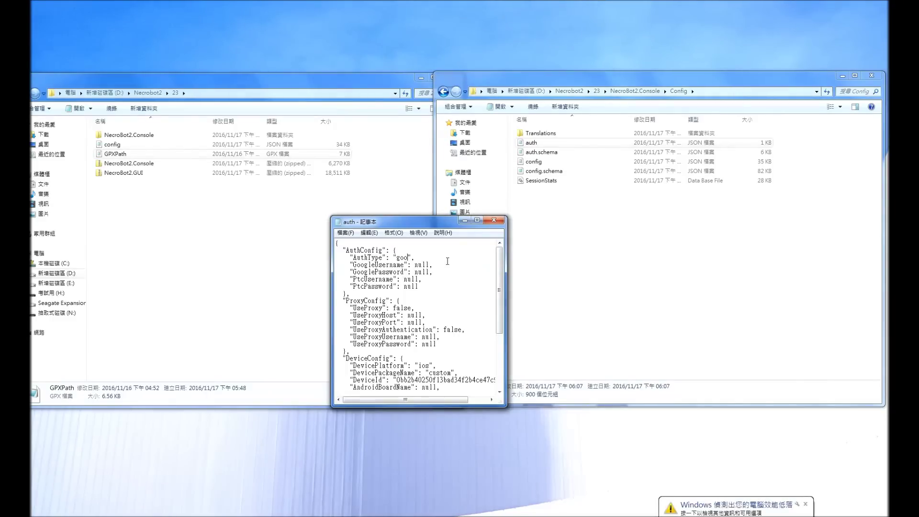
key(BackSpace)
text(ptc)
Step: Replace the null value of PtcUsername with quotation marks in the auth file
key(Left)
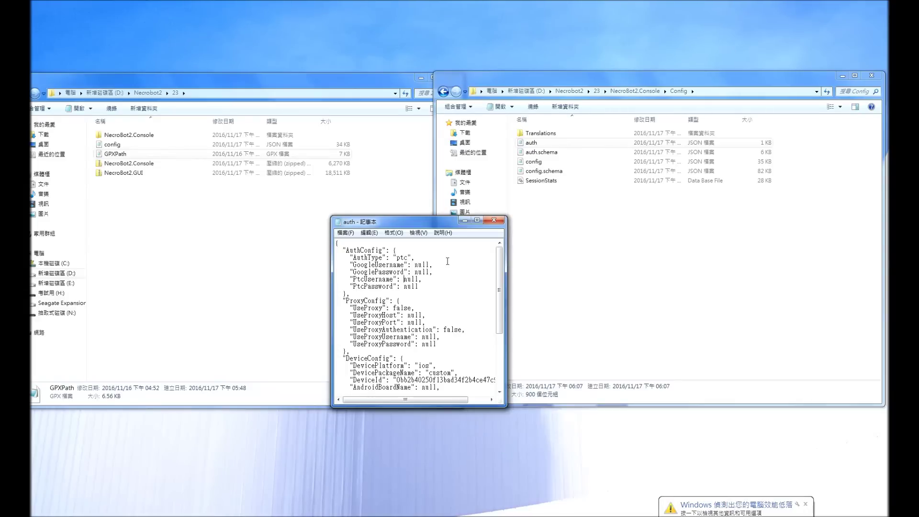
key(BackSpace)
key(BackSpace)
key(BackSpace)
key(BackSpace)
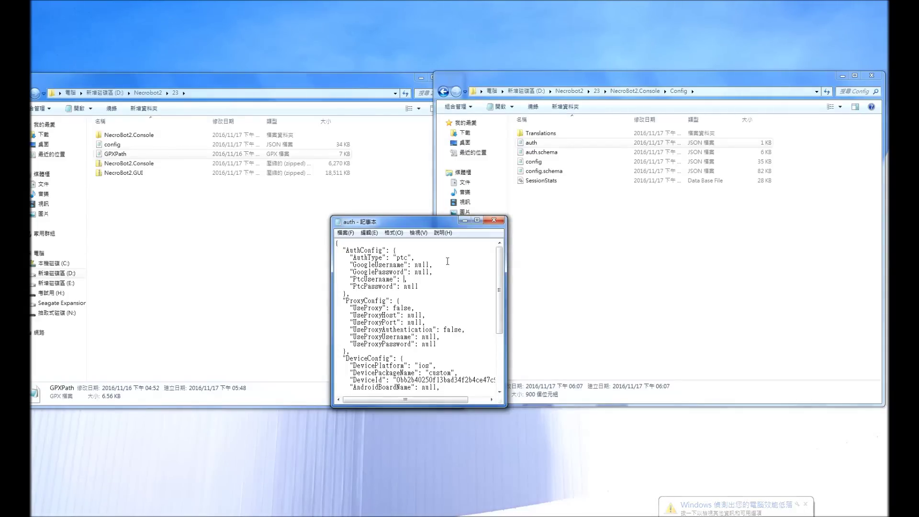
text(")
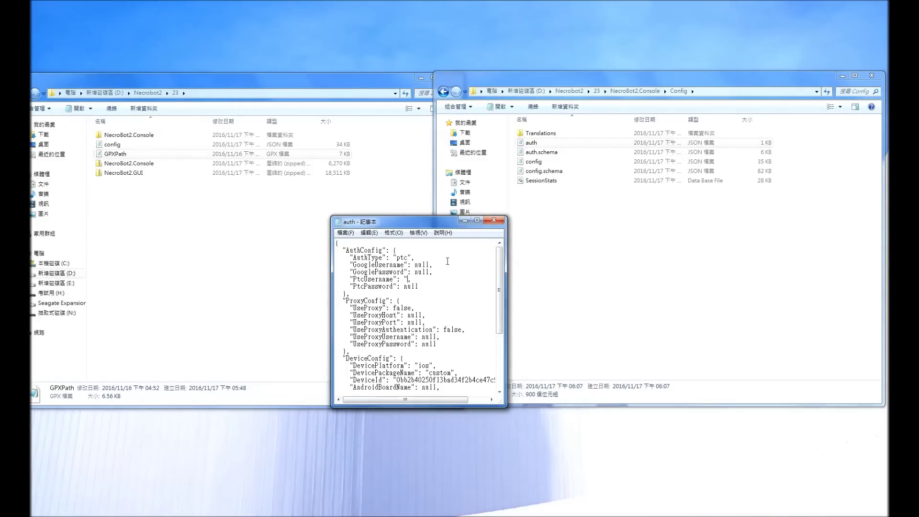
text(II)
Step: Replace the null value of PtcPassword with an empty quoted string, and save and close the auth file
click(404, 286)
text(")
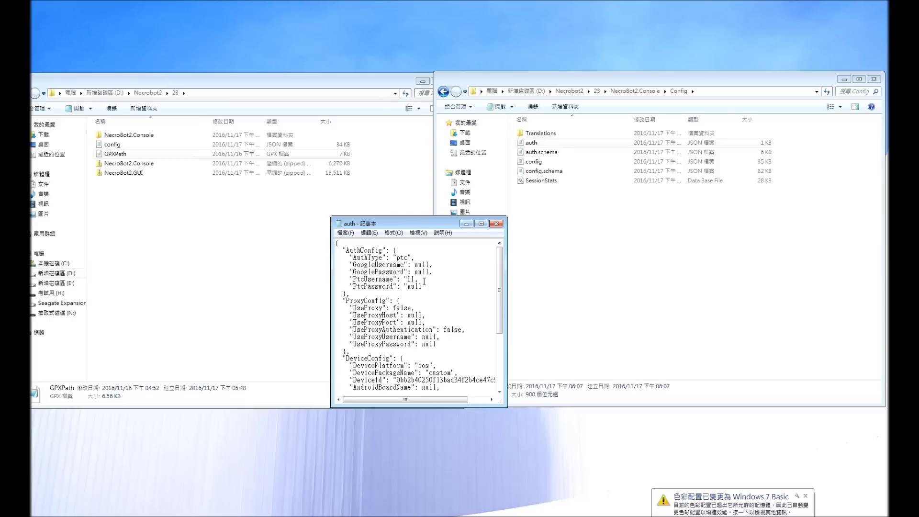
key(BackSpace)
key(BackSpace)
key(BackSpace)
key(BackSpace)
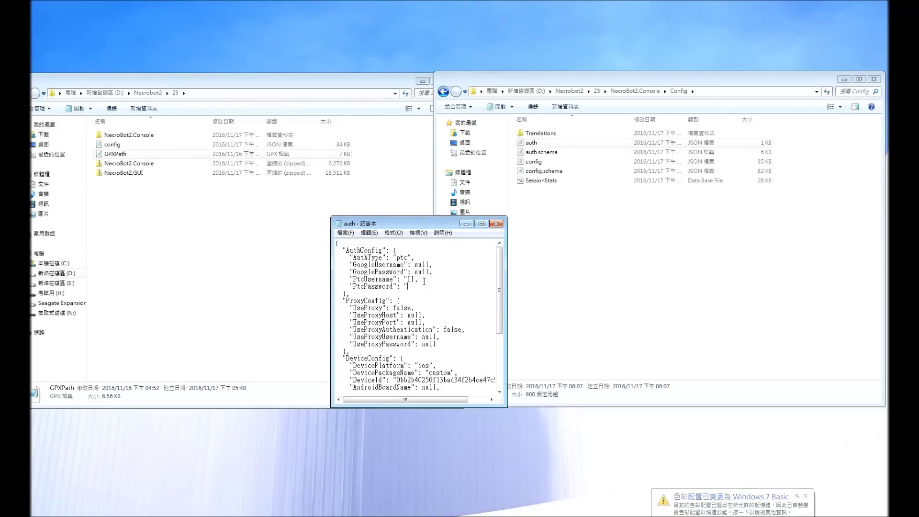
text("")
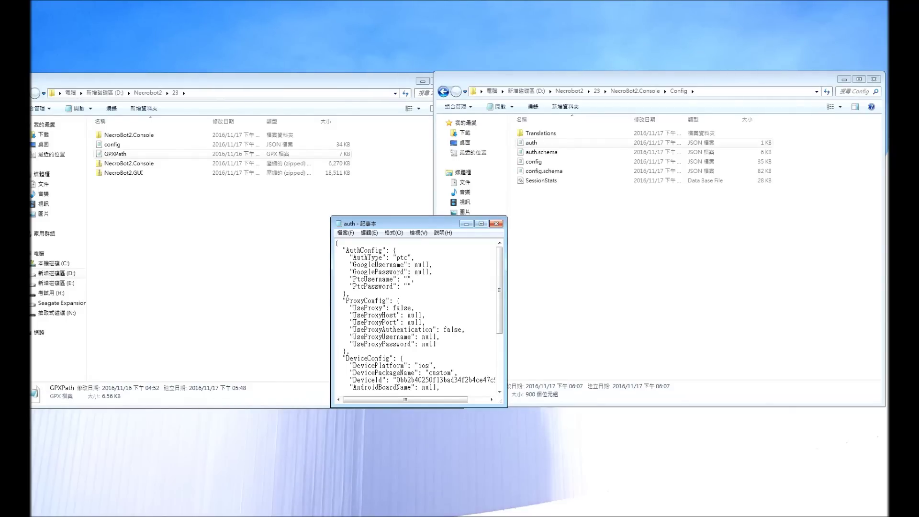
click(211, 511)
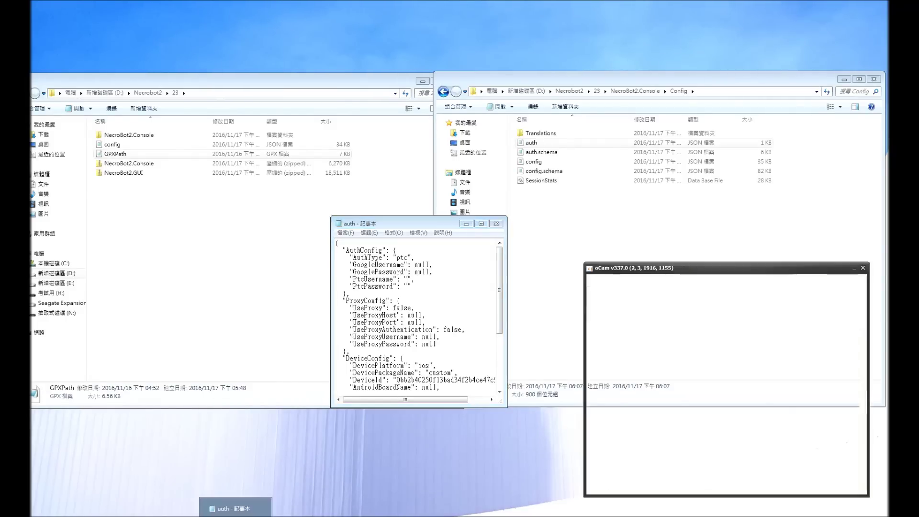
click(855, 268)
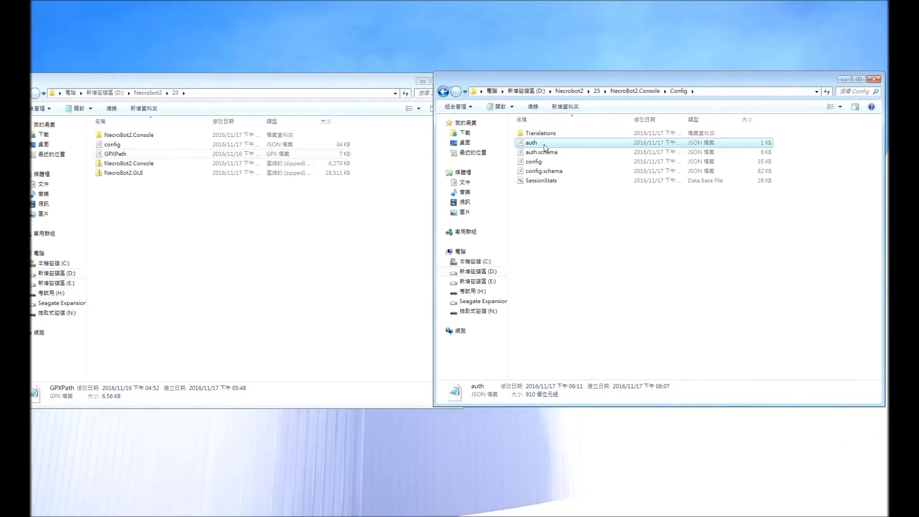
click(550, 225)
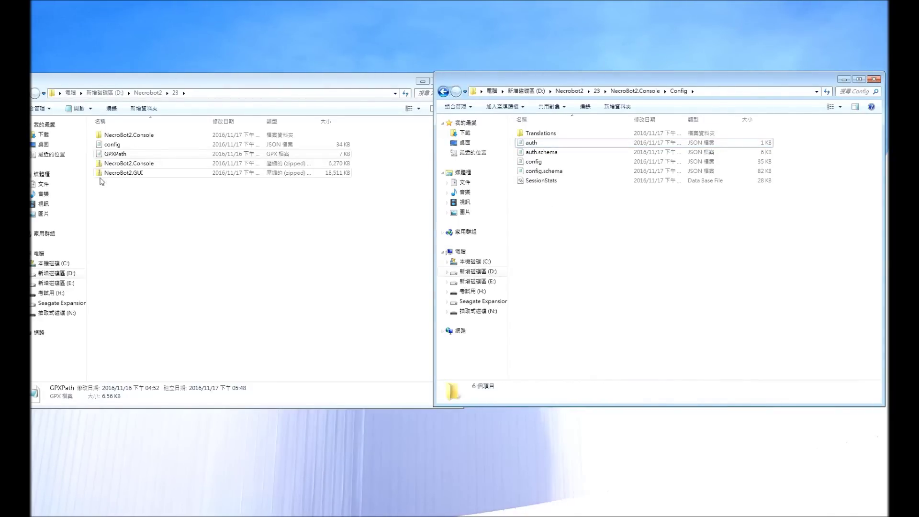
Step: Copy the config file from the 23 folder into the NecroBot2.Console Config folder, replacing the existing config.json
click(133, 146)
right_click(136, 145)
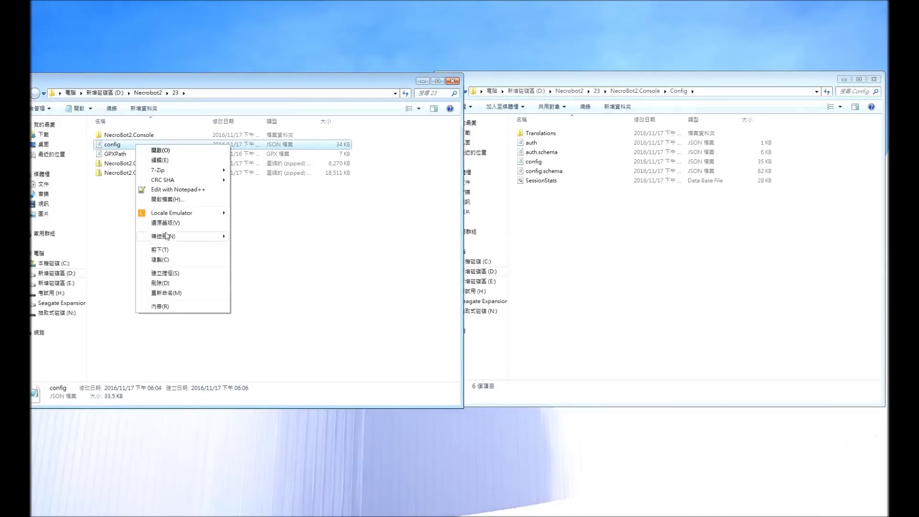
click(159, 260)
click(572, 253)
right_click(562, 248)
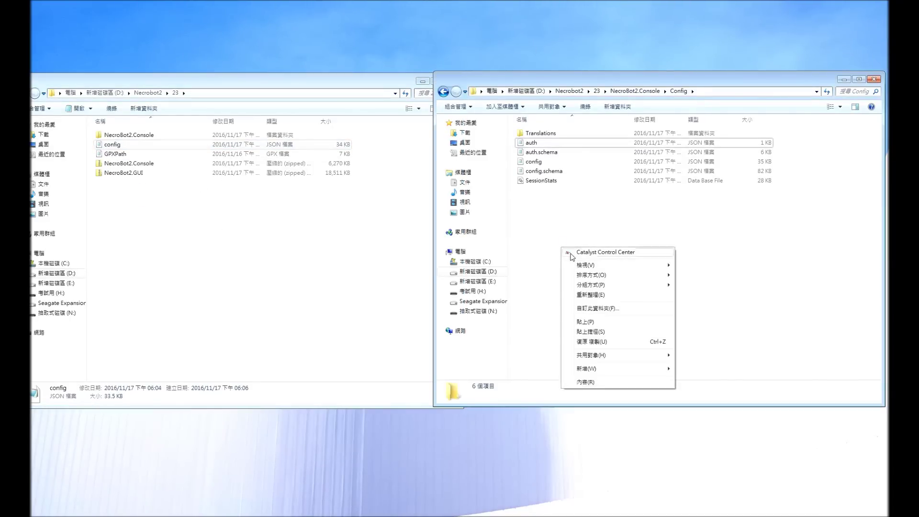
click(591, 325)
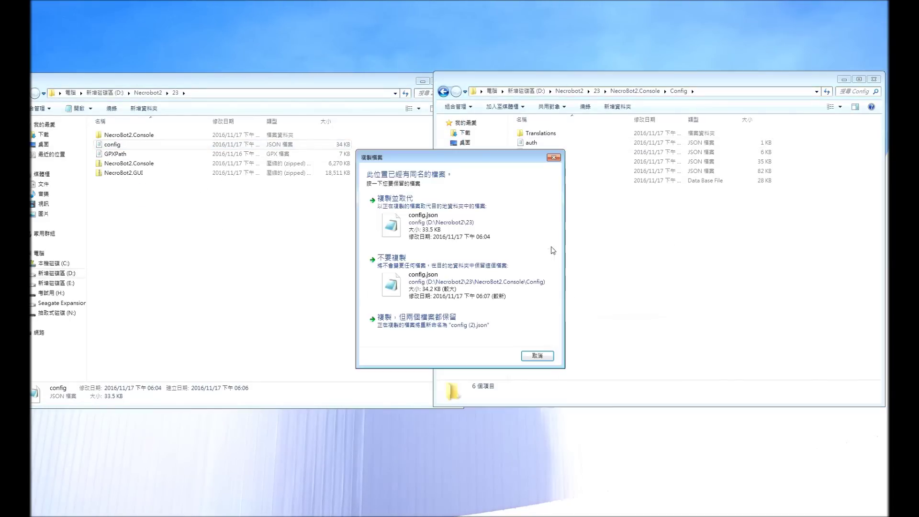
click(424, 219)
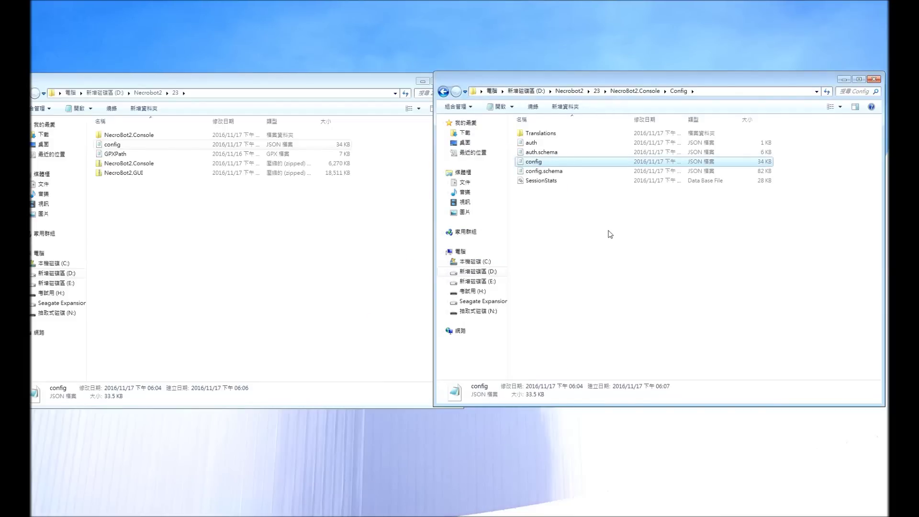
Step: Return to the NecroBot2.Console folder and run the NecroBot2 application
click(444, 91)
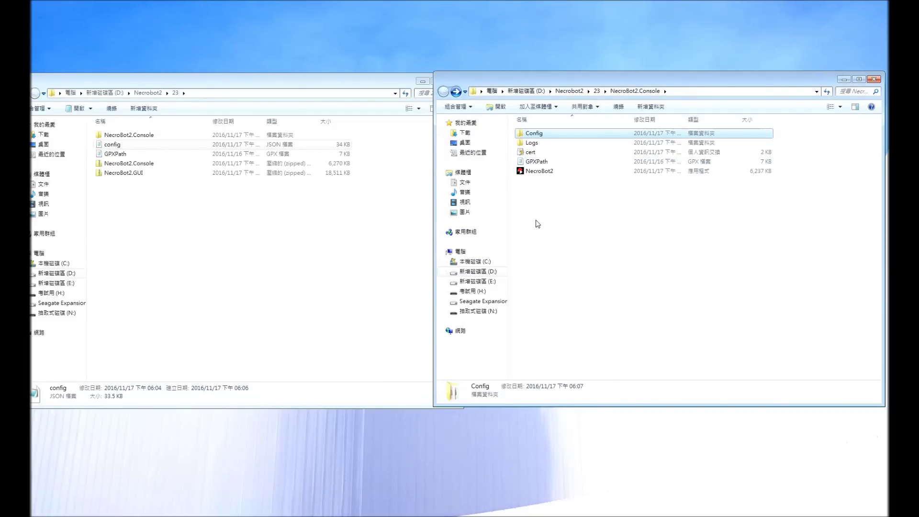
click(545, 177)
double_click(545, 176)
click(493, 271)
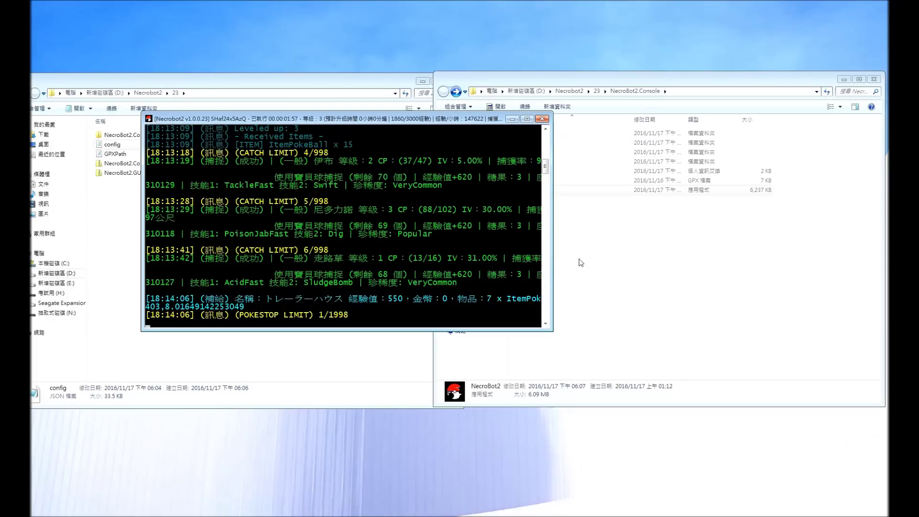
Step: Move the bot's console window aside and extract the NecroBot2.GUI archive from the 23 folder into its own NecroBot2.GUI folder
drag(272, 120, 359, 127)
click(177, 231)
right_click(141, 174)
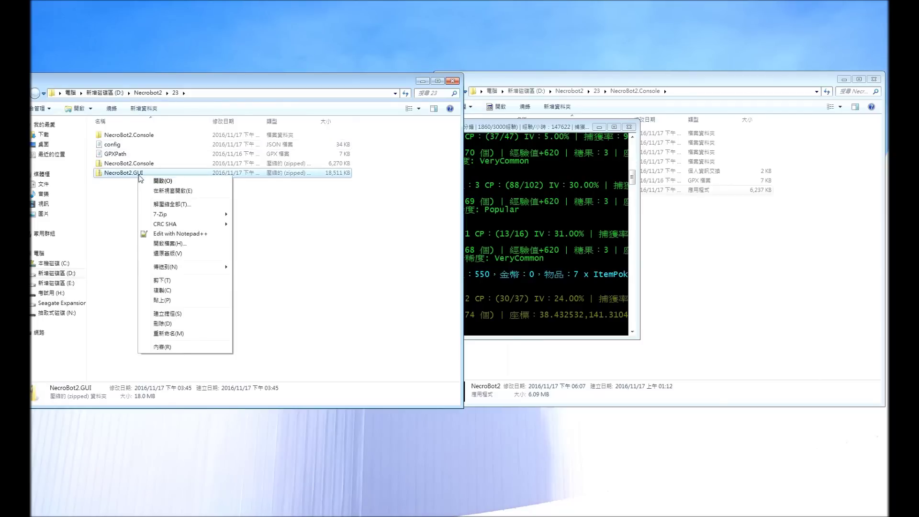
click(171, 204)
click(541, 353)
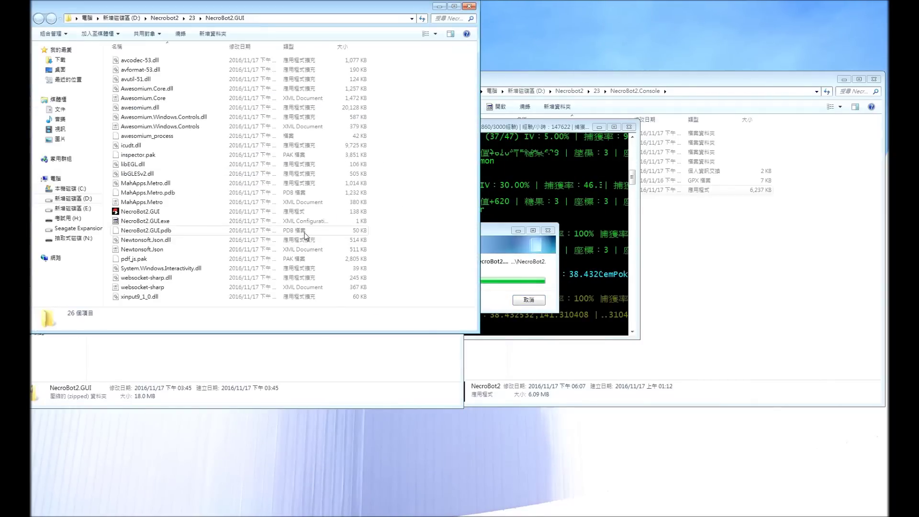
Step: Run NecroBot2.GUI from the extracted folder, then install and validate the "PokeEase Fork By NecroBot2 Team" WebUI client
drag(253, 13, 455, 89)
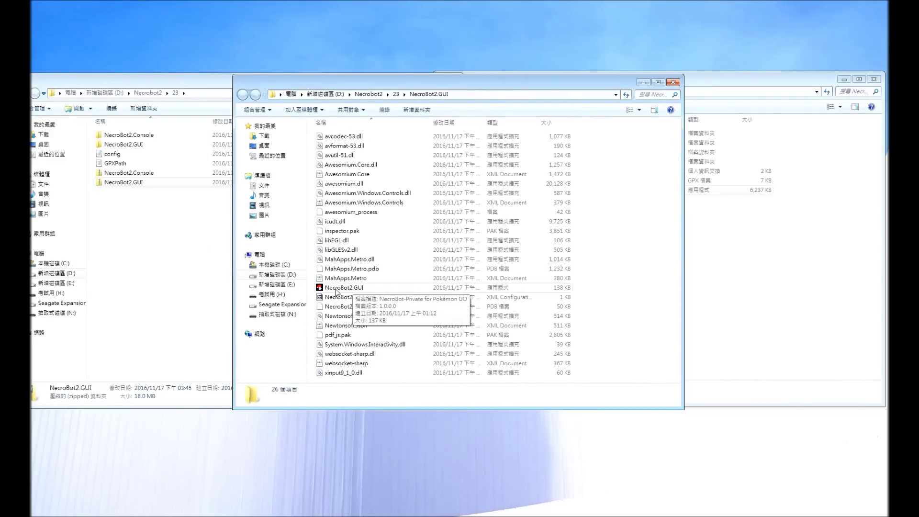
double_click(352, 287)
click(485, 271)
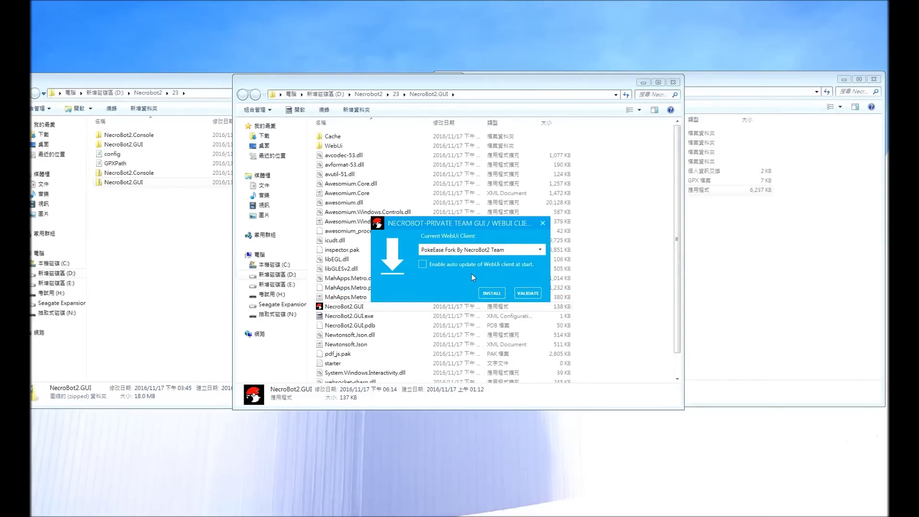
click(492, 293)
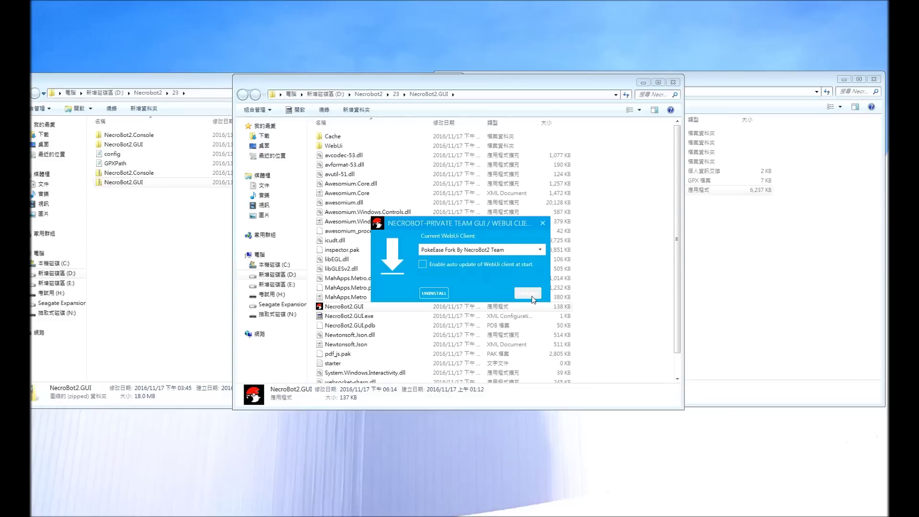
click(528, 294)
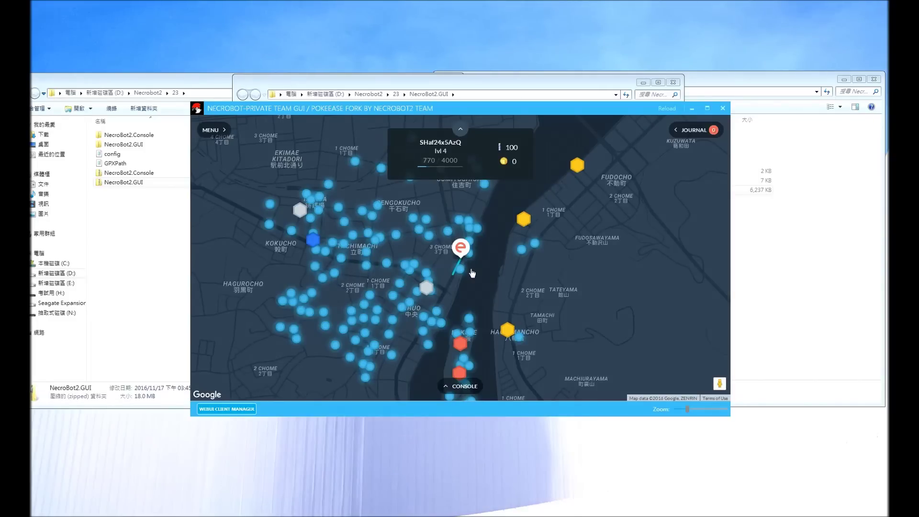
Step: Expand the journal and the side menu on the bot map, and review the list of caught Pokémon
click(701, 134)
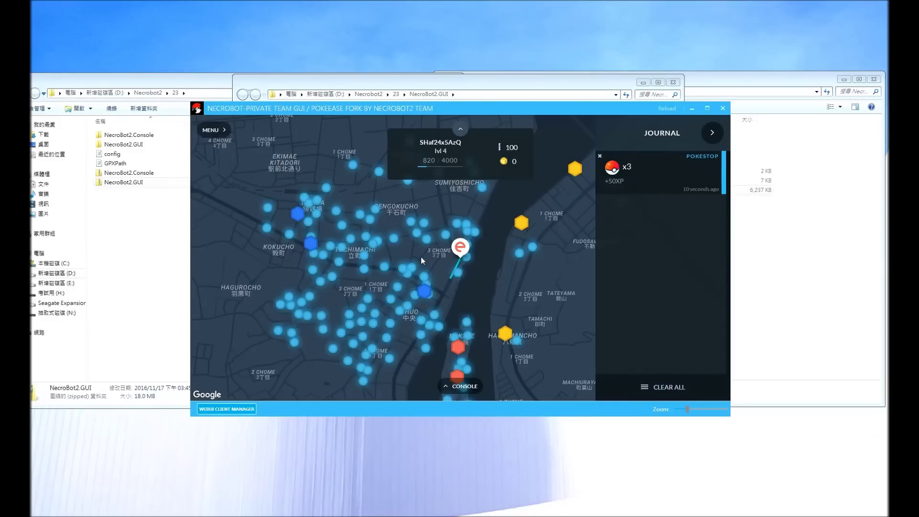
click(214, 129)
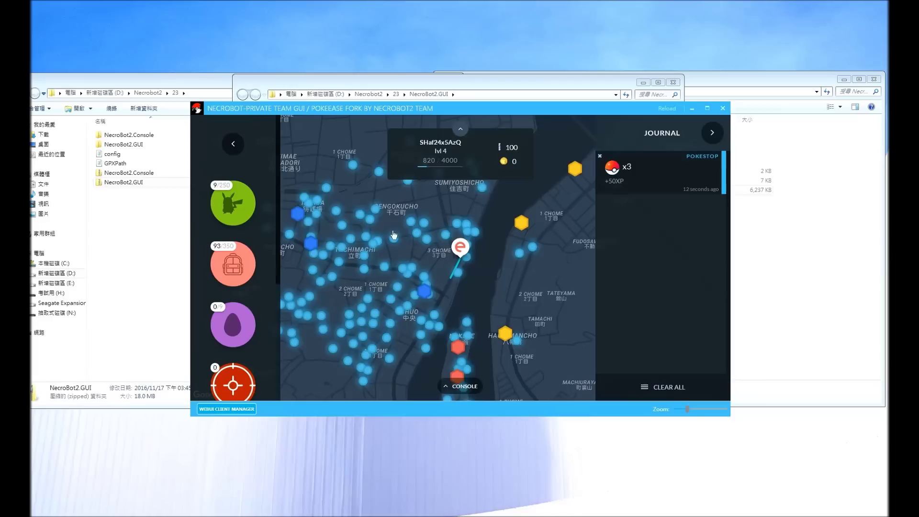
click(234, 210)
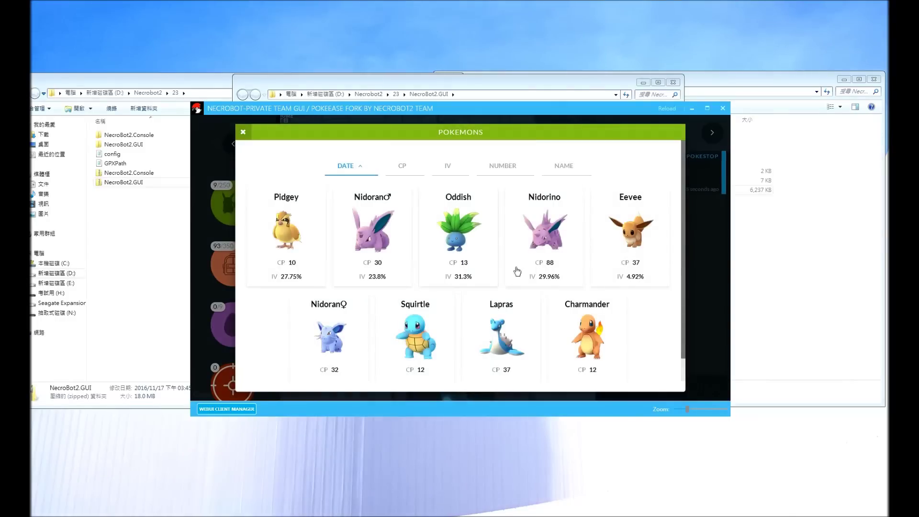
scroll(514, 330, down, 1)
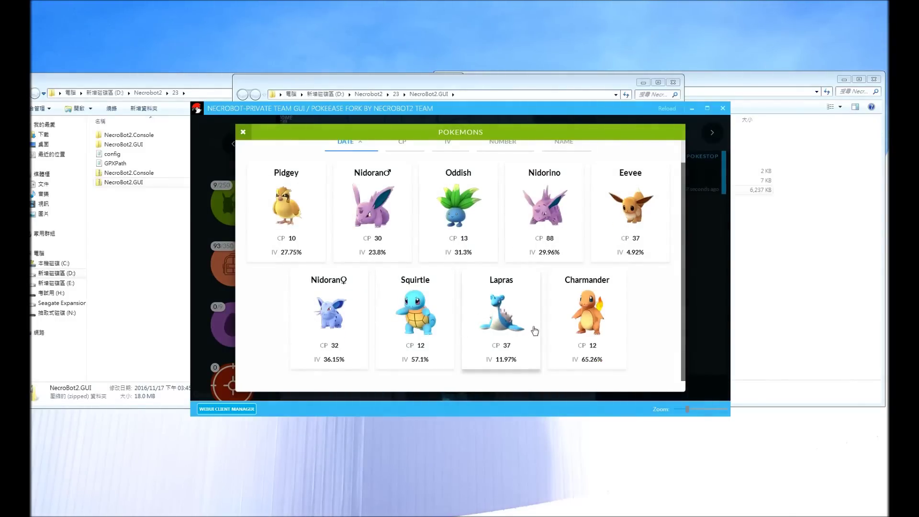
scroll(500, 342, up, 1)
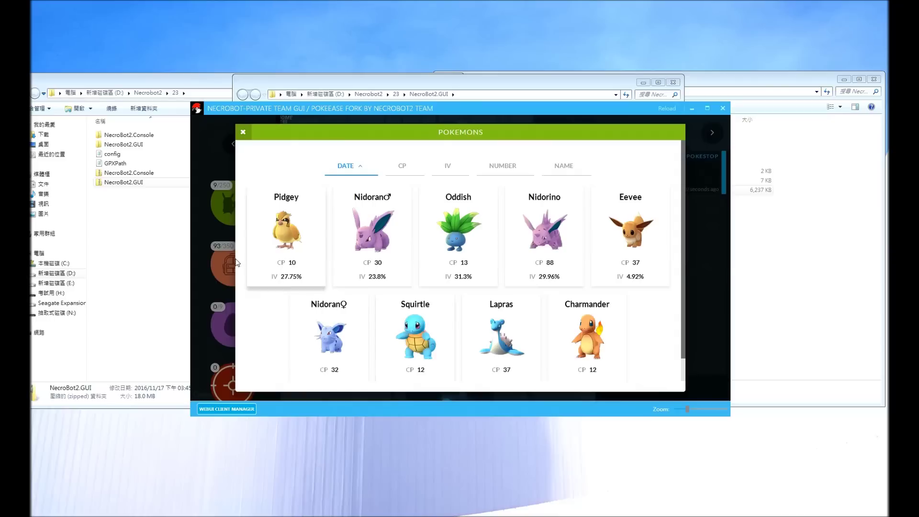
click(243, 134)
Step: Review the items and eggs lists, and close the reopened Pokémon list to return to the map
click(232, 264)
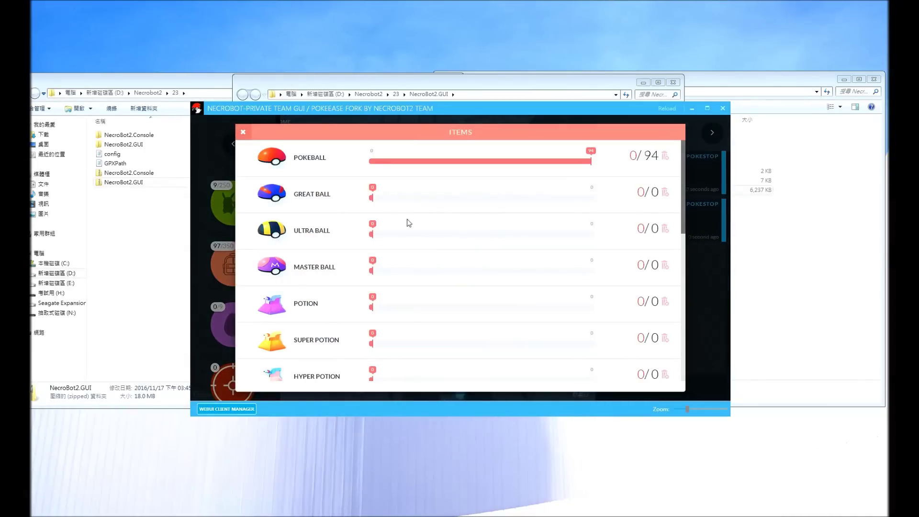
click(242, 132)
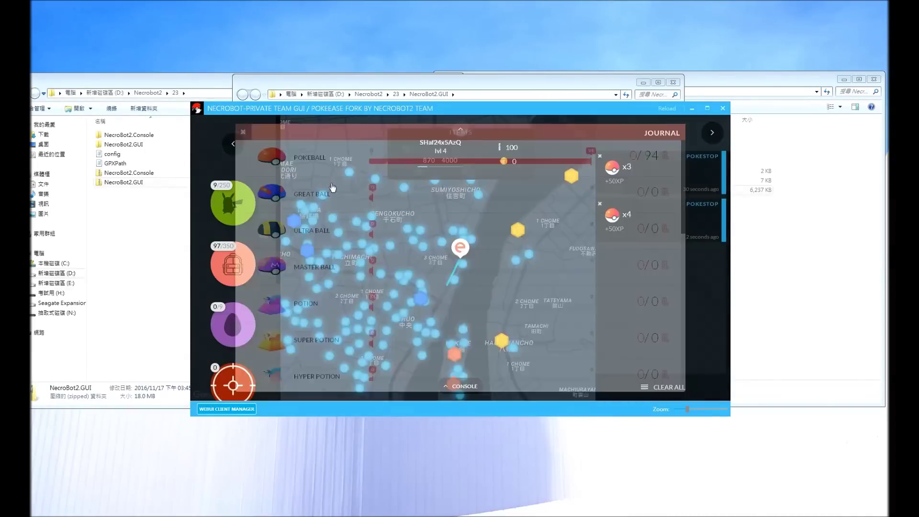
click(233, 325)
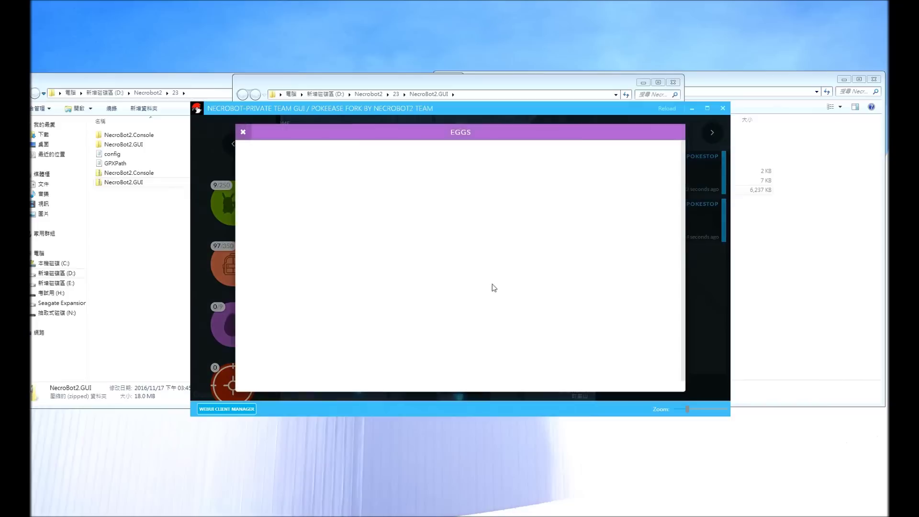
click(243, 133)
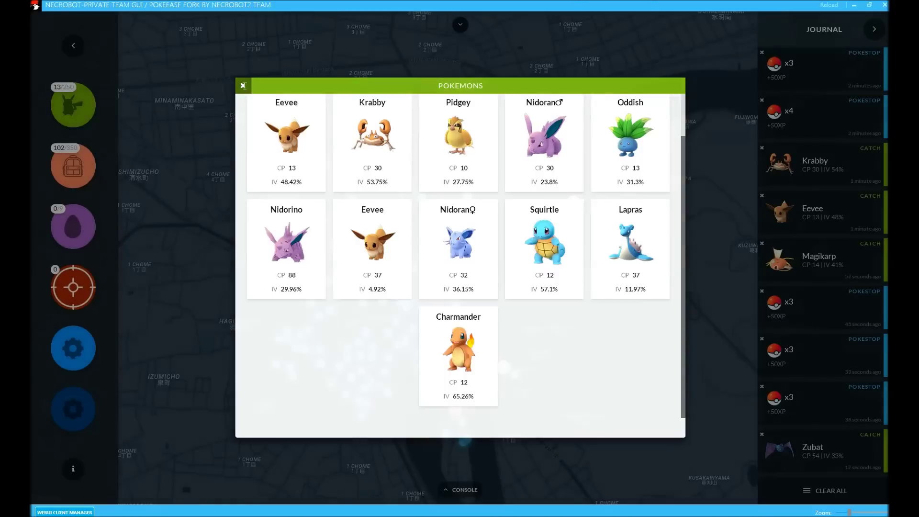
click(244, 86)
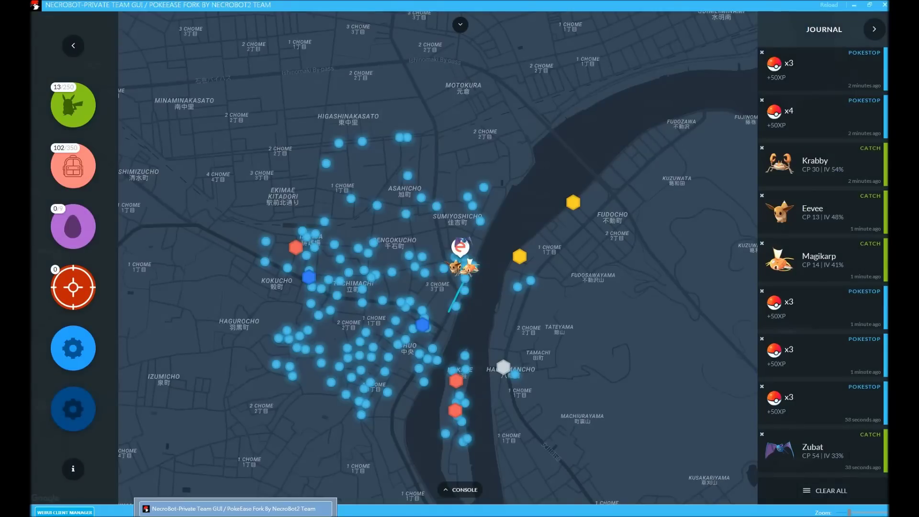
Step: Close the NecroBot2.GUI and 23 folder windows and switch to the other NecroBot2.Console folder, located in the downloads folder (下載)
click(234, 509)
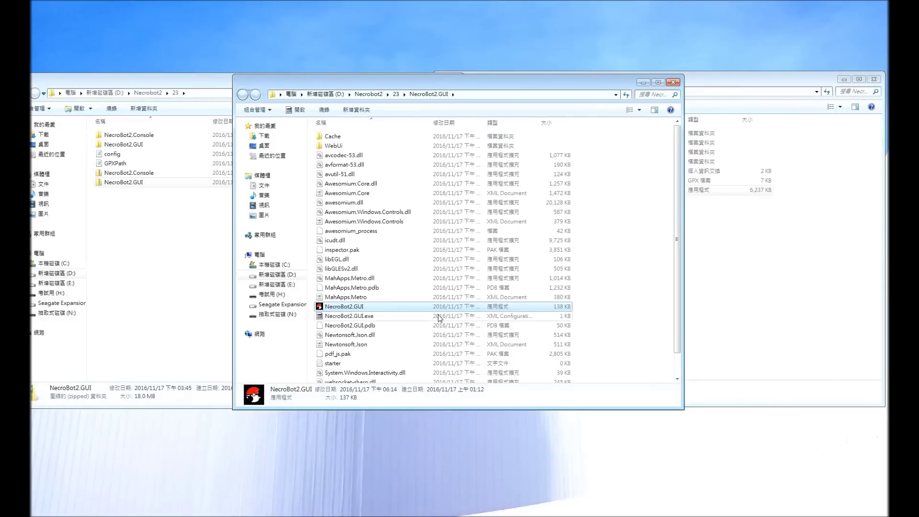
click(678, 86)
click(453, 82)
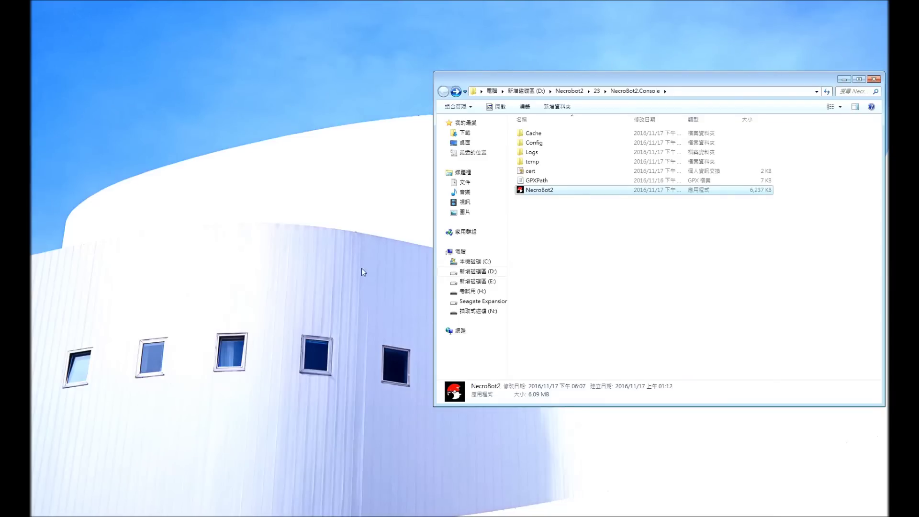
click(96, 513)
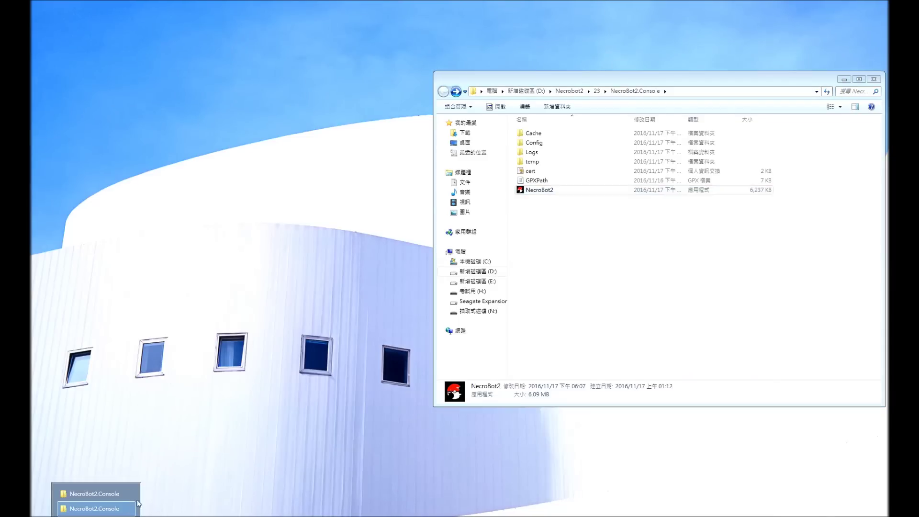
click(101, 493)
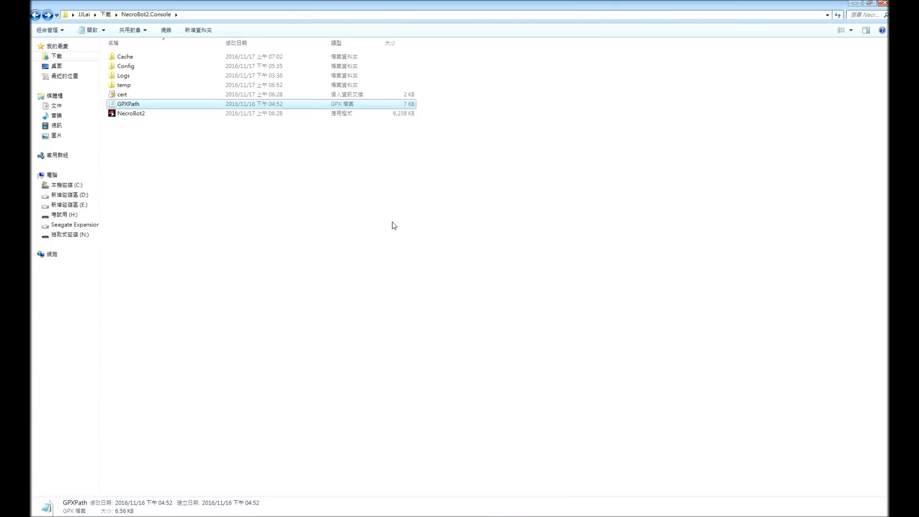